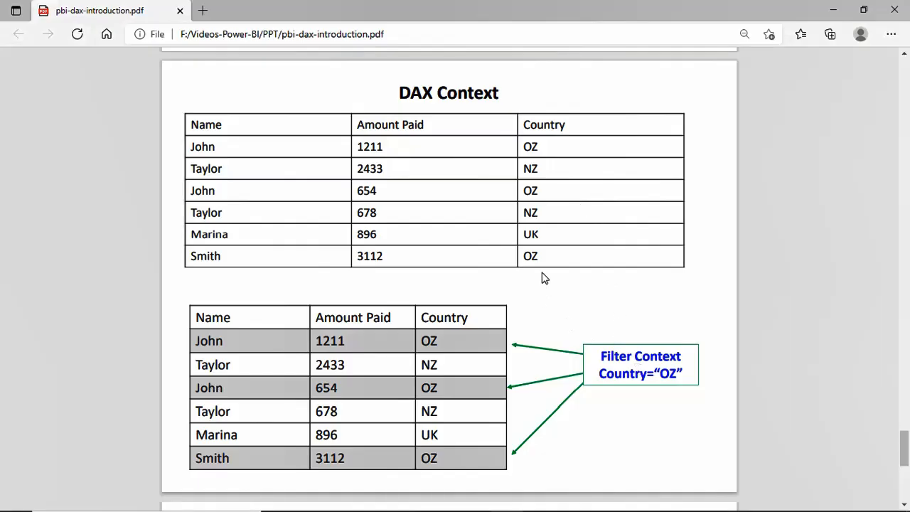
pyautogui.moveTo(541, 258); pyautogui.dragTo(518, 257)
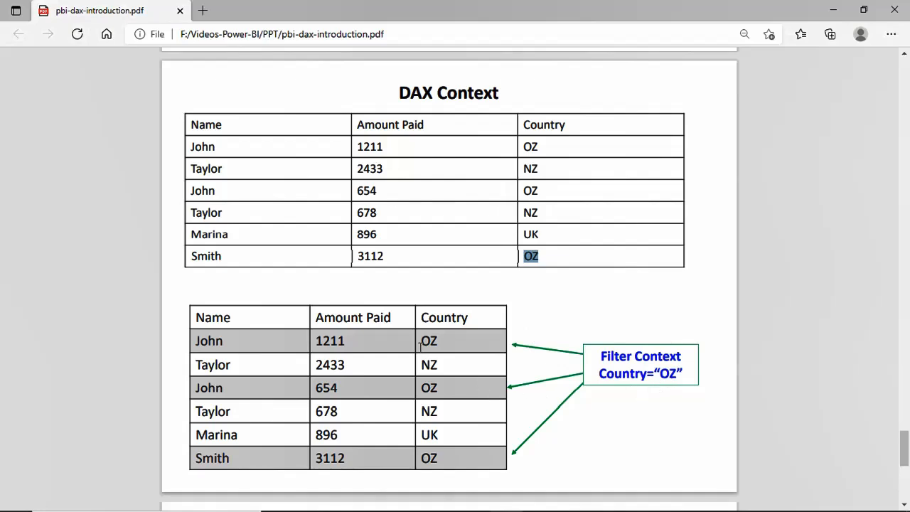
pyautogui.click(437, 392)
pyautogui.moveTo(906, 446); pyautogui.dragTo(908, 478)
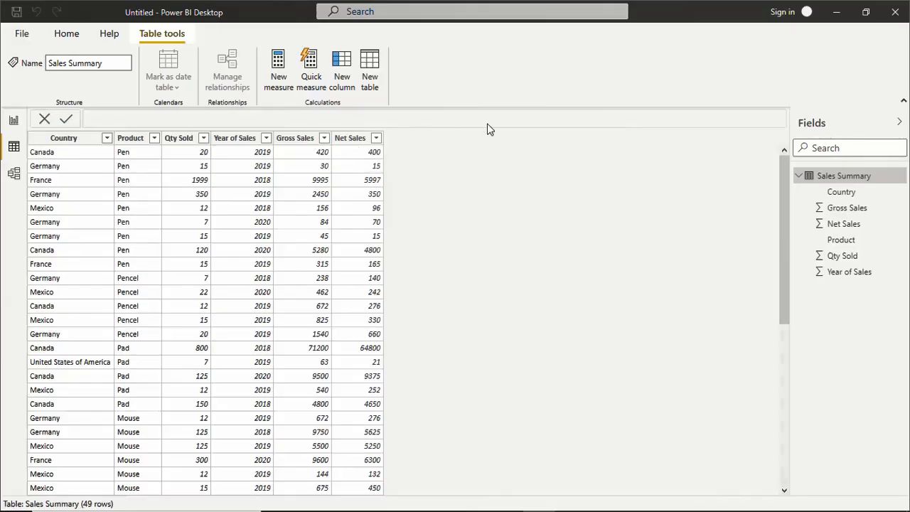
# - Add a new calculated column named TotalSales to the Sales Summary table
pyautogui.rightClick(851, 184)
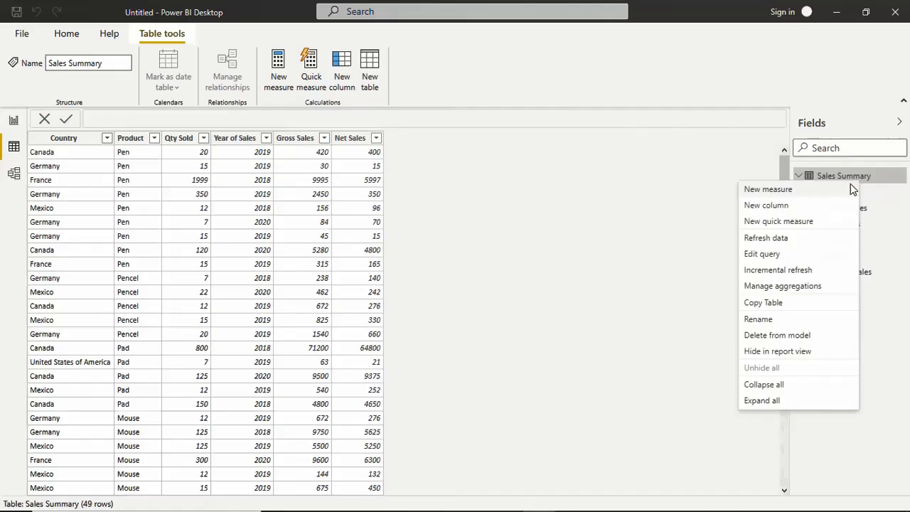
pyautogui.click(787, 207)
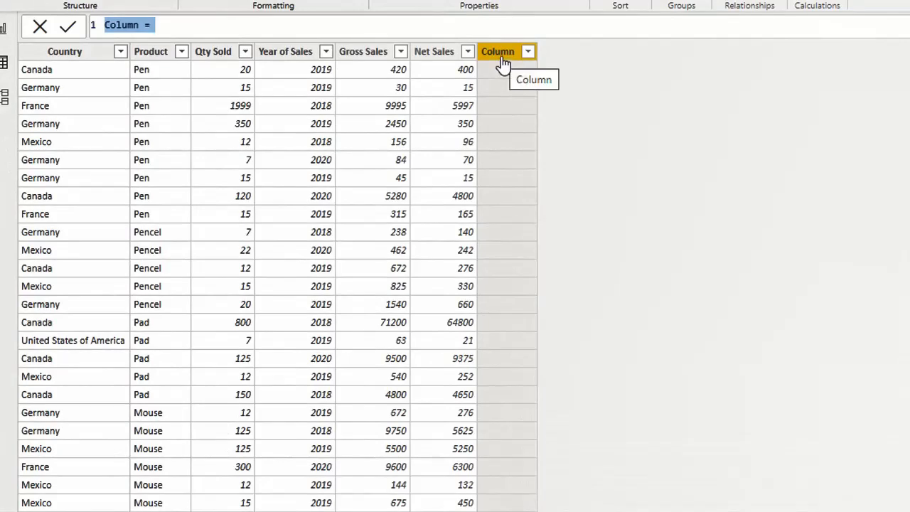
pyautogui.doubleClick(115, 25)
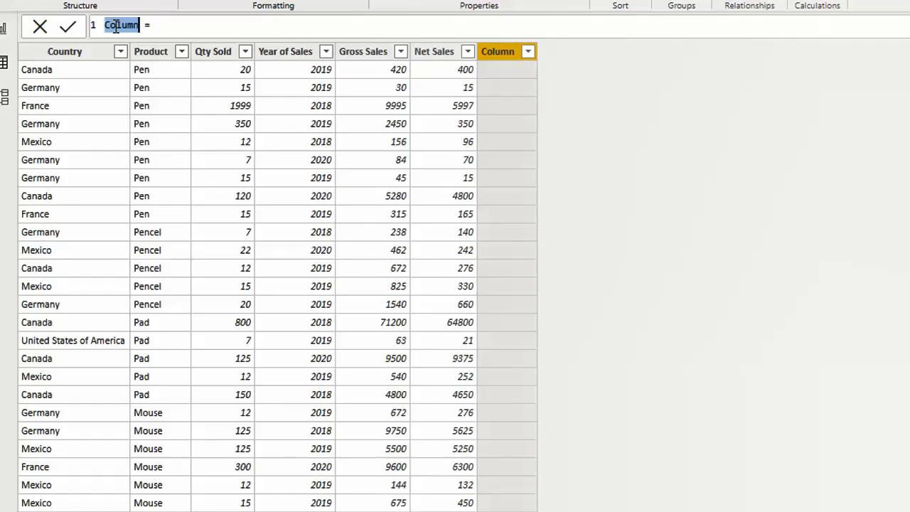
pyautogui.write('Total')
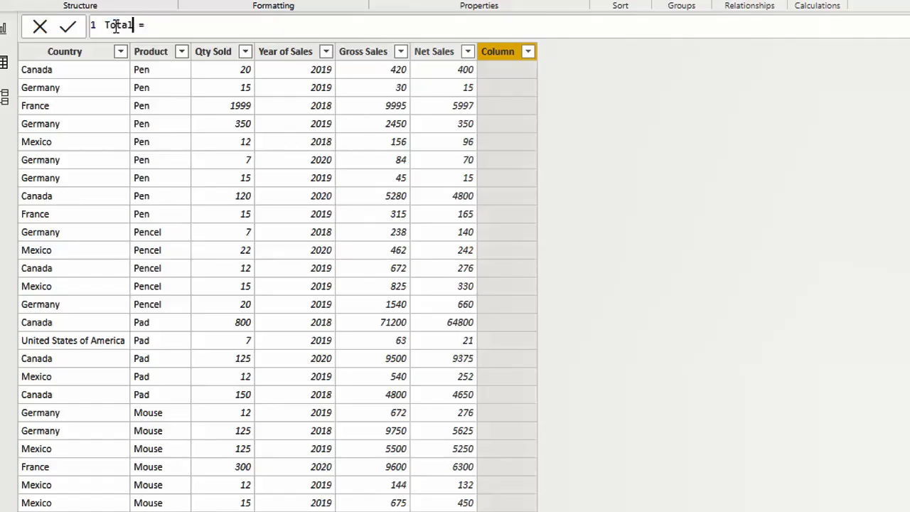
pyautogui.write('Sales')
pyautogui.moveTo(163, 25); pyautogui.dragTo(182, 25)
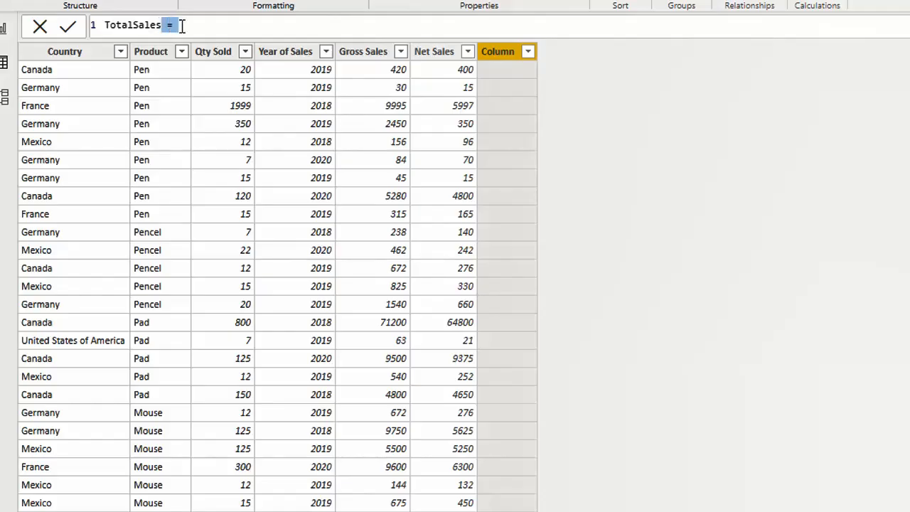
pyautogui.click(207, 27)
pyautogui.write('SUM')
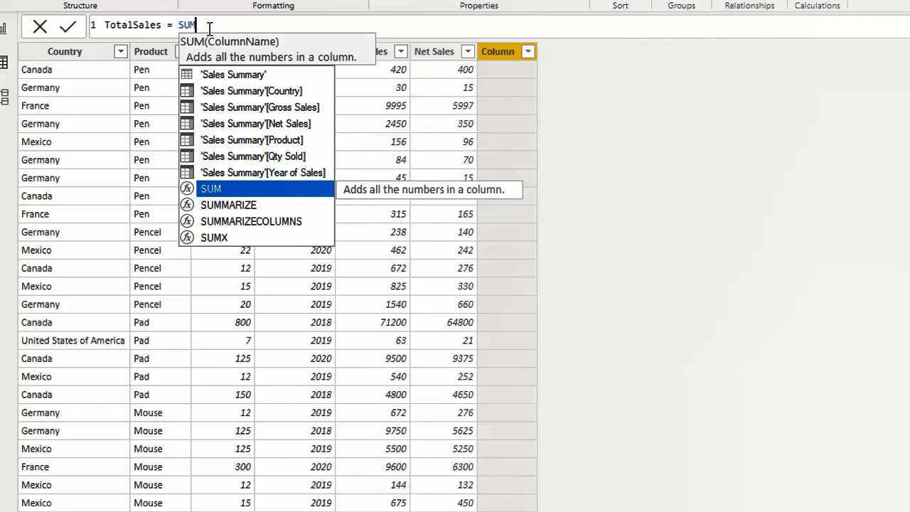
pyautogui.press('BackSpace')
pyautogui.press('BackSpace')
pyautogui.press('BackSpace')
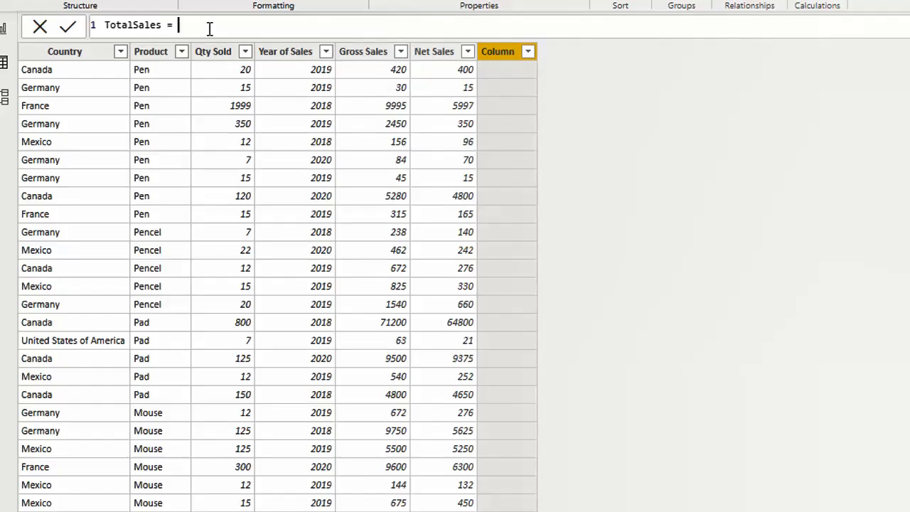
# - Define the TotalSales column as SUM('Sales Summary'[Net Sales]) and commit the formula
pyautogui.write('S')
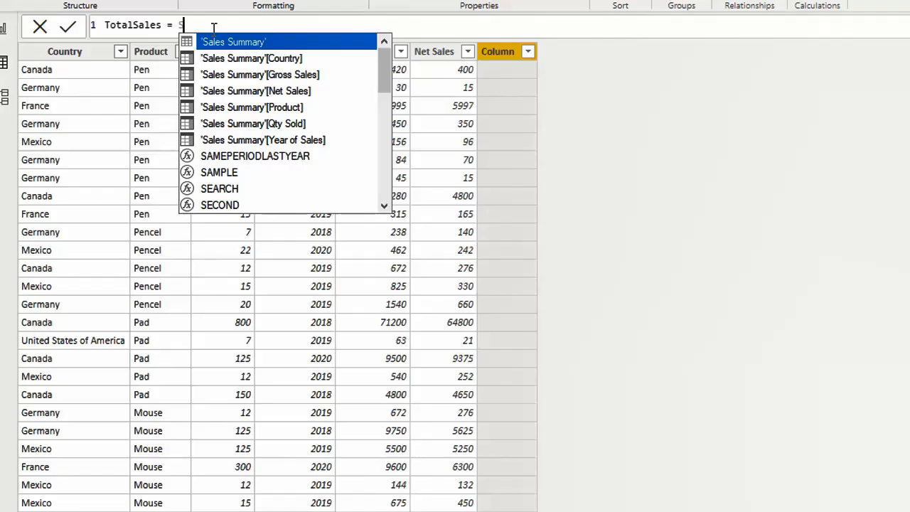
pyautogui.write('UM')
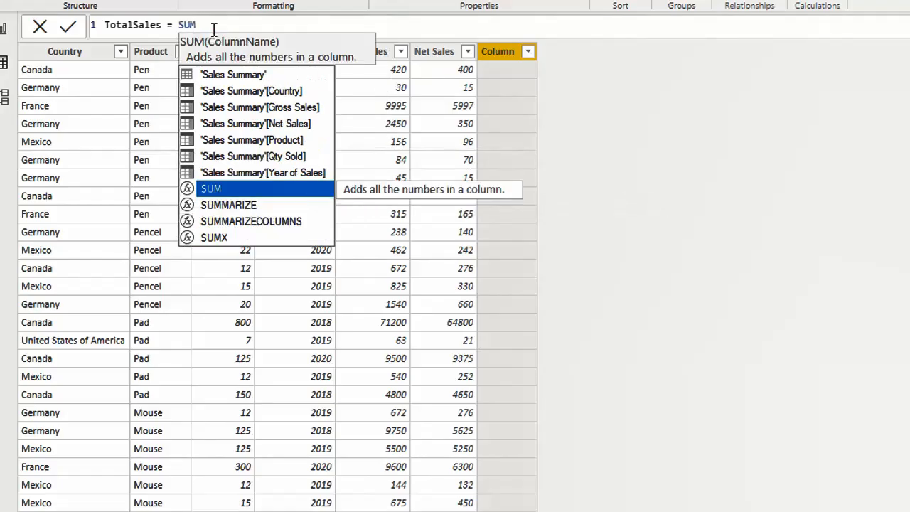
pyautogui.write('(')
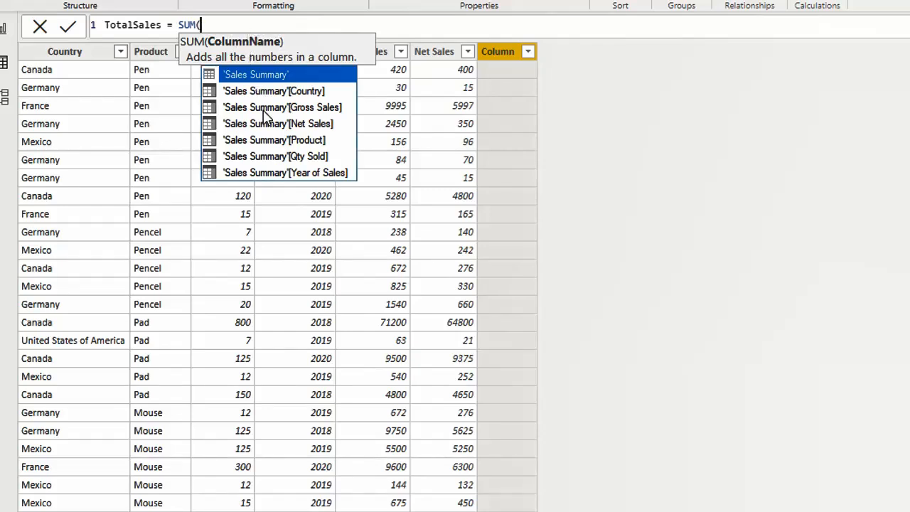
pyautogui.click(291, 125)
pyautogui.click(293, 126)
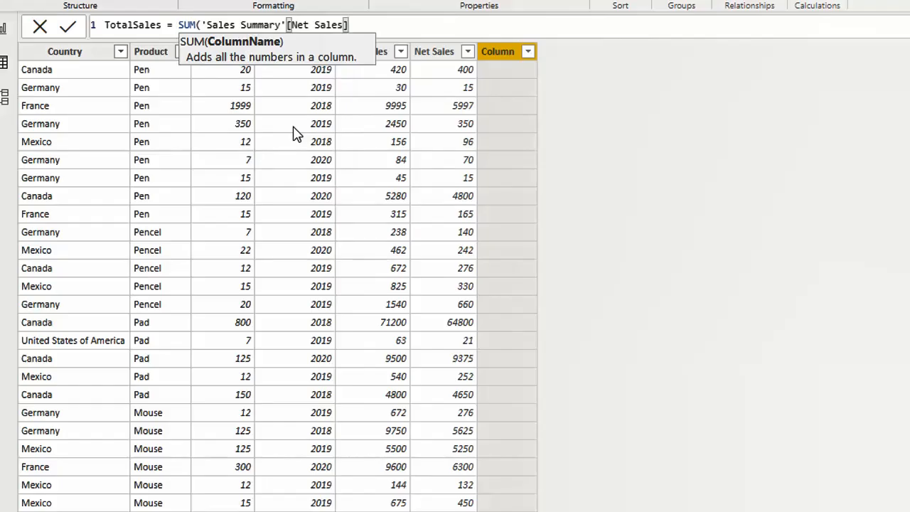
pyautogui.write(')')
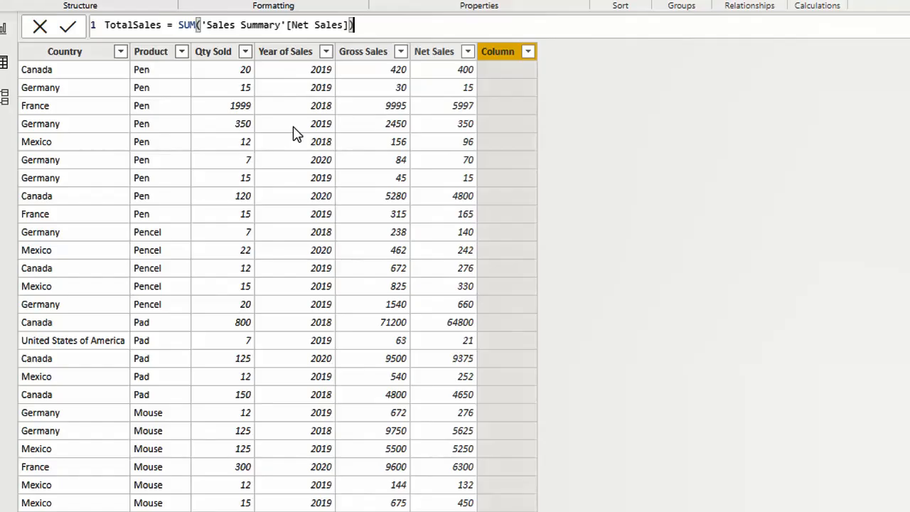
pyautogui.press('Return')
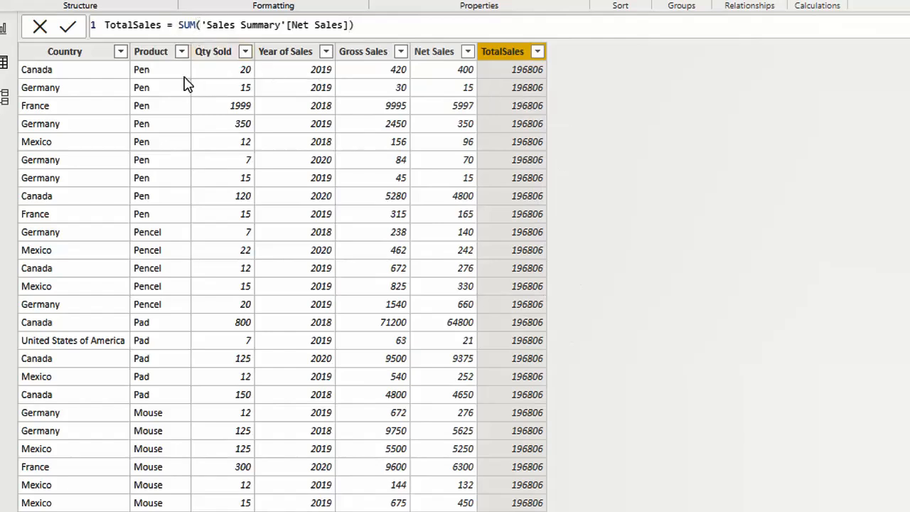
# - Replace the SUM expression in the TotalSales formula with an empty CALCULATE() function
pyautogui.press('Delete')
pyautogui.press('Delete')
pyautogui.press('Delete')
pyautogui.press('Delete')
pyautogui.press('Delete')
pyautogui.press('Delete')
pyautogui.press('Delete')
pyautogui.press('Delete')
pyautogui.press('Delete')
pyautogui.press('Delete')
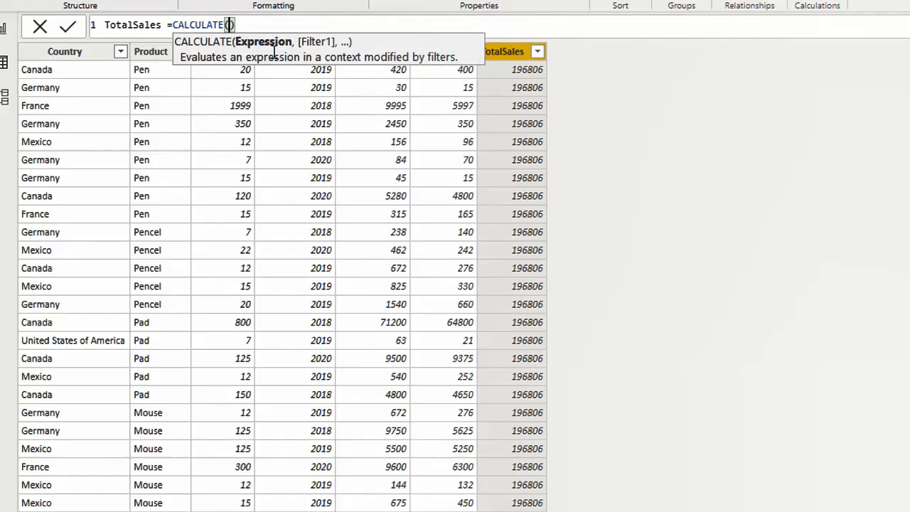
# - Enter SUM('Sales Summary'[Gross Sales]) as the CALCULATE expression and commit the TotalSales formula
pyautogui.write('SA')
pyautogui.press('BackSpace')
pyautogui.press('BackSpace')
pyautogui.write('S')
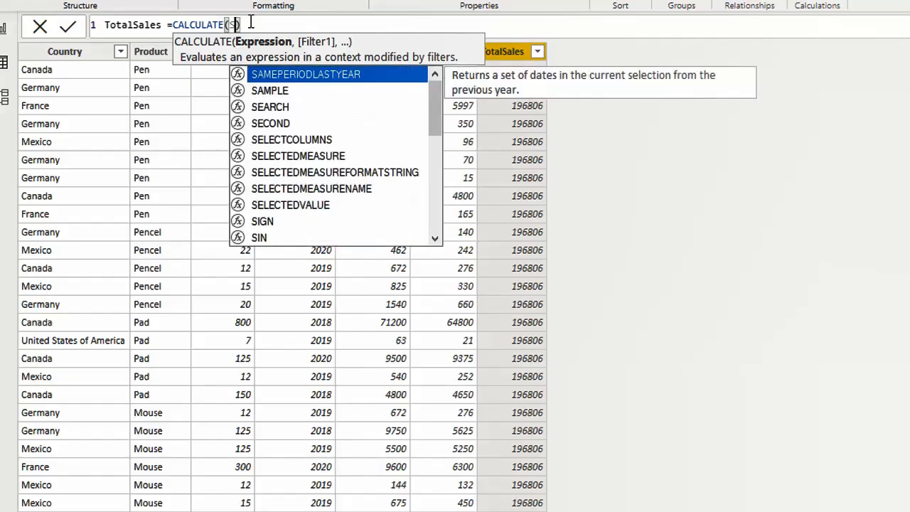
pyautogui.write('UM(')
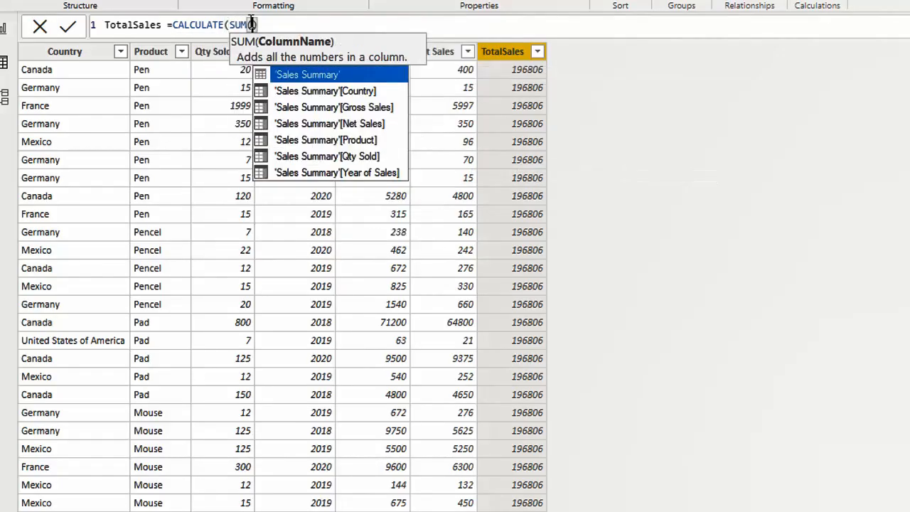
pyautogui.write('S')
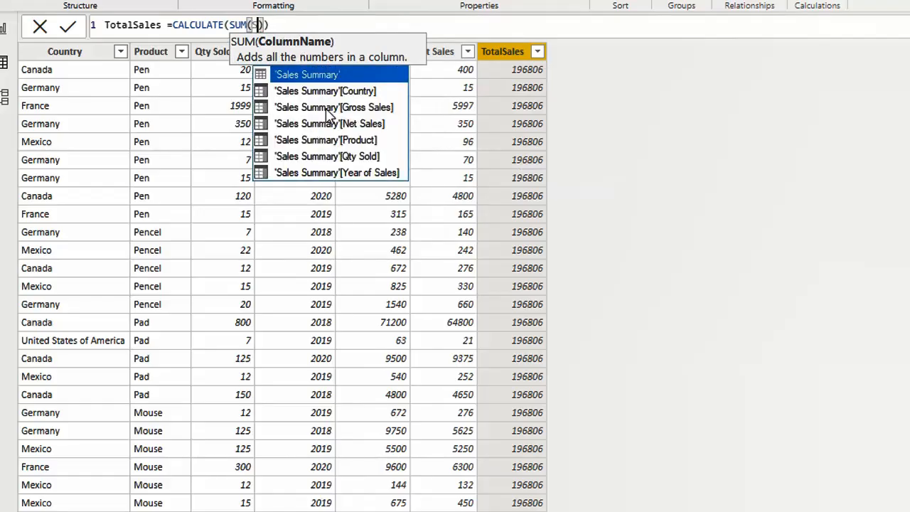
pyautogui.click(327, 108)
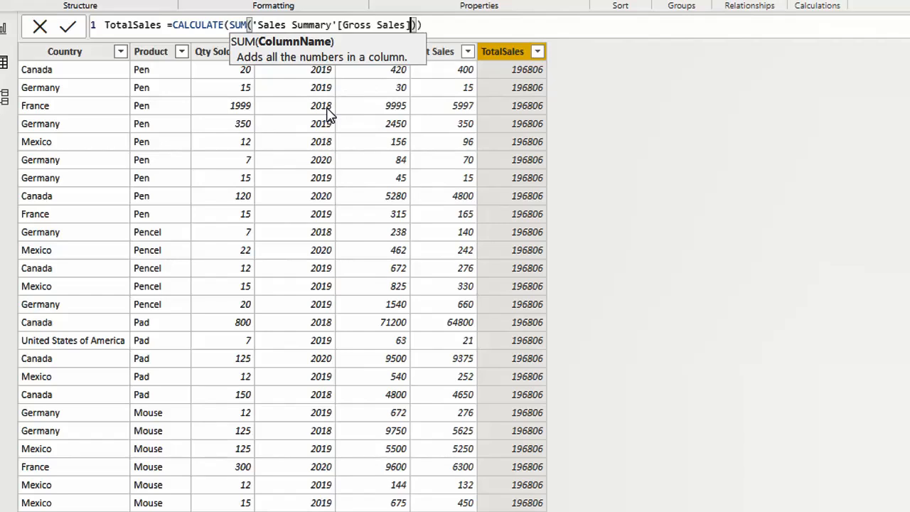
pyautogui.write(')')
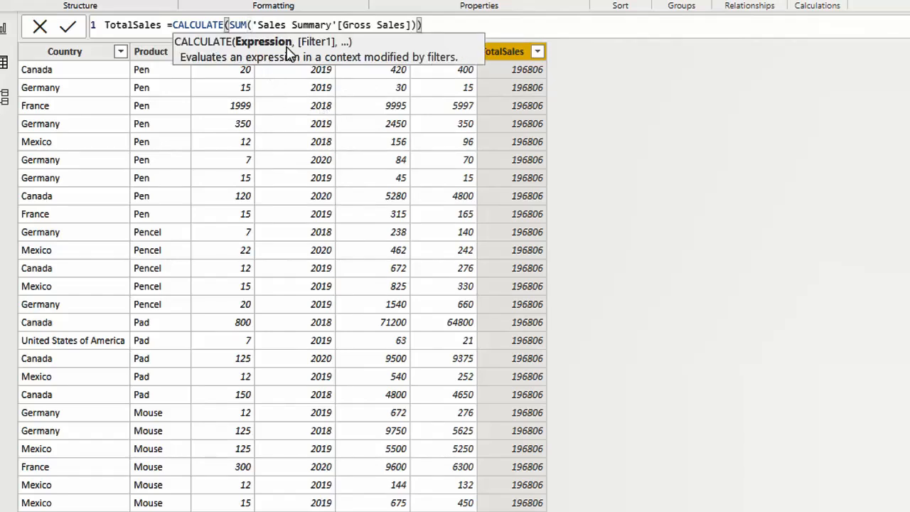
pyautogui.write(')')
pyautogui.click(449, 25)
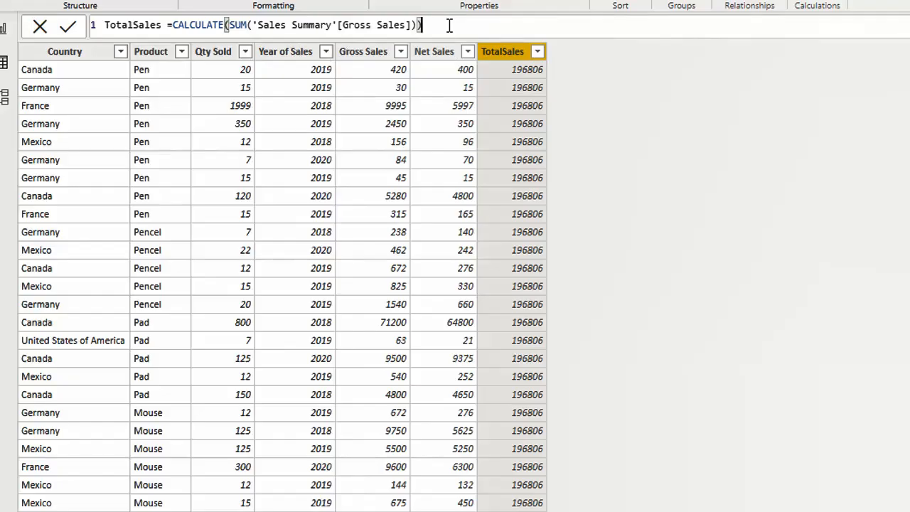
pyautogui.press('Return')
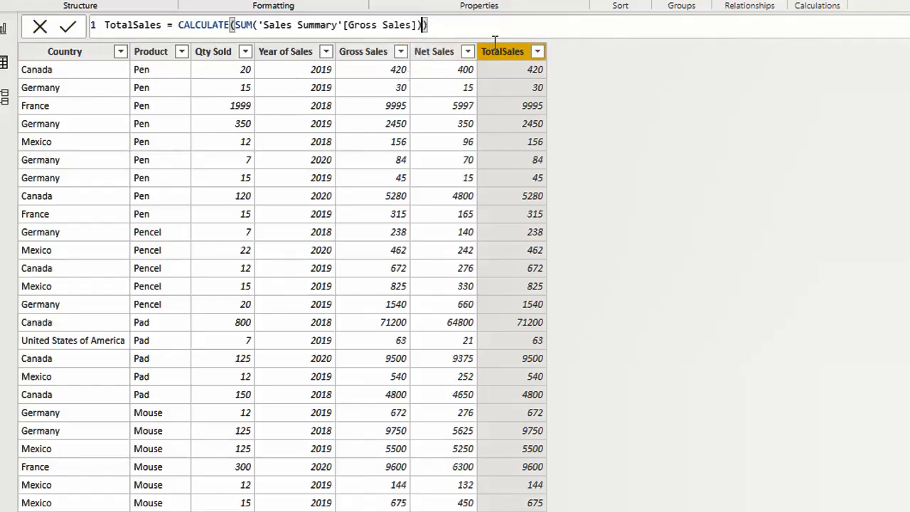
# - Add the filter 'Sales Summary'[Country]="Canada" to the CALCULATE formula of TotalSales and commit it
pyautogui.write(',')
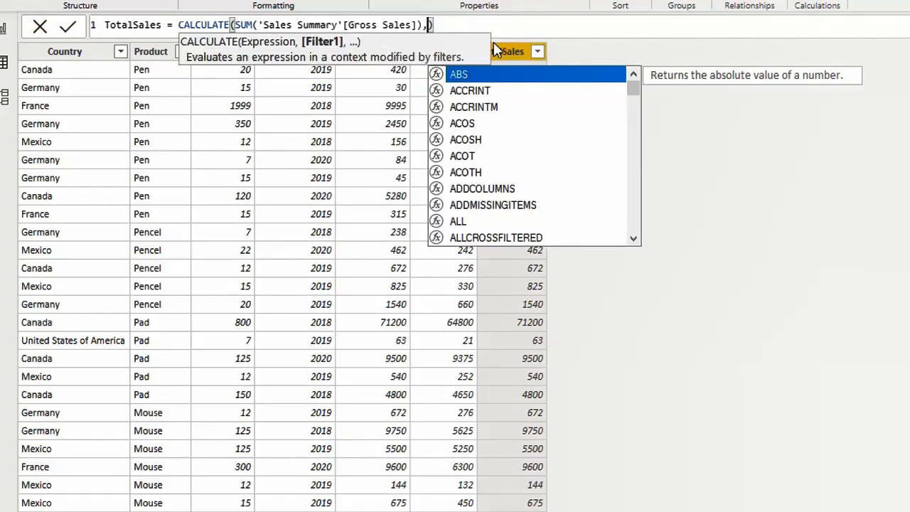
pyautogui.write('S')
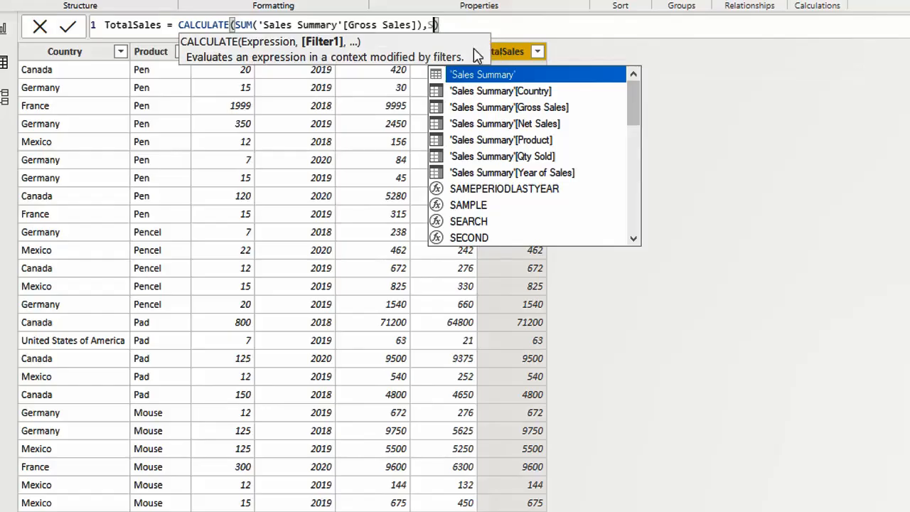
pyautogui.doubleClick(541, 98)
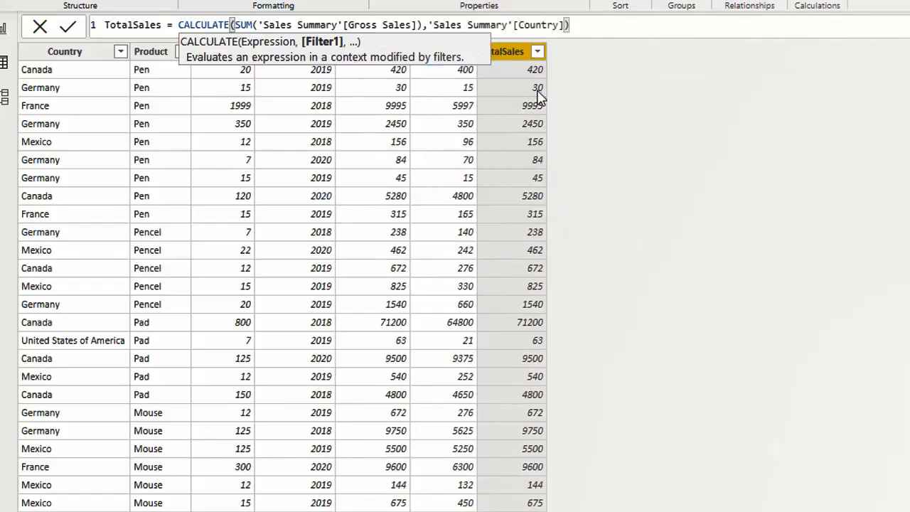
pyautogui.write('=""')
pyautogui.press('Left')
pyautogui.write('Canada')
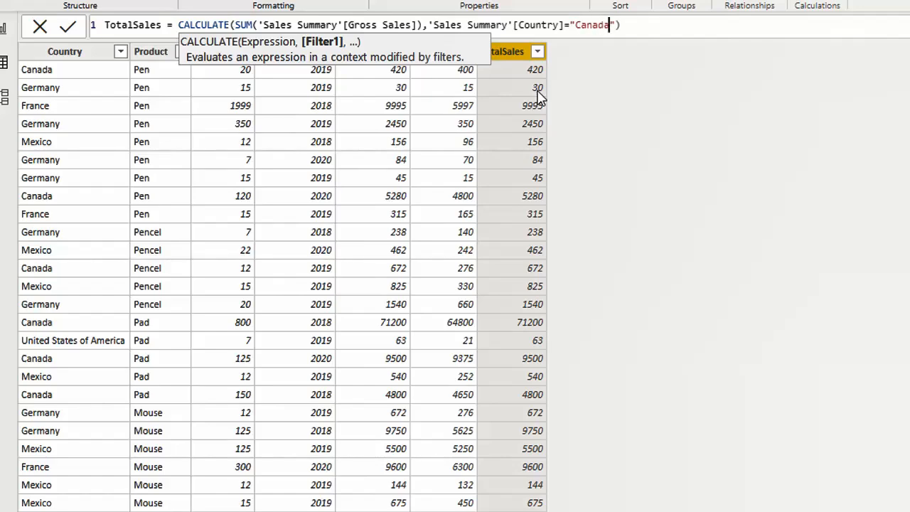
pyautogui.press('Return')
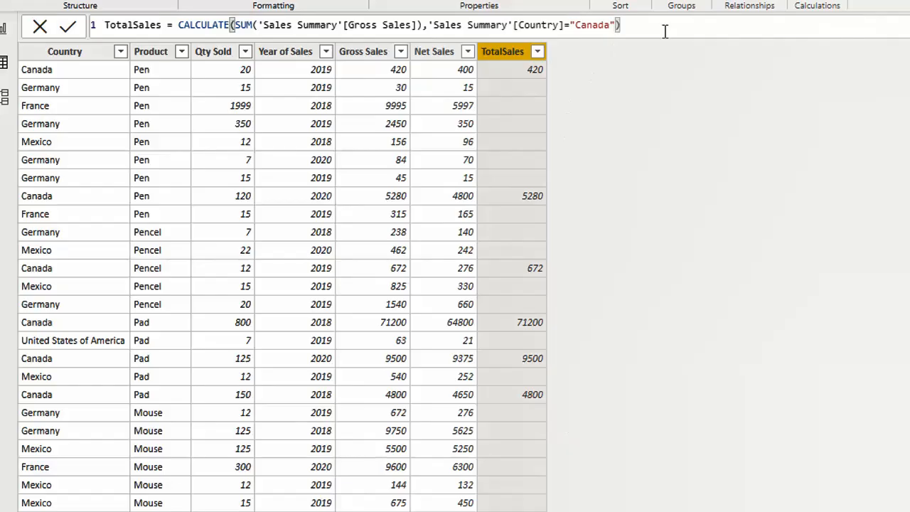
# - Add a second filter, 'Sales Summary'[Product]="Pen", to the TotalSales CALCULATE formula and commit it
pyautogui.write(',')
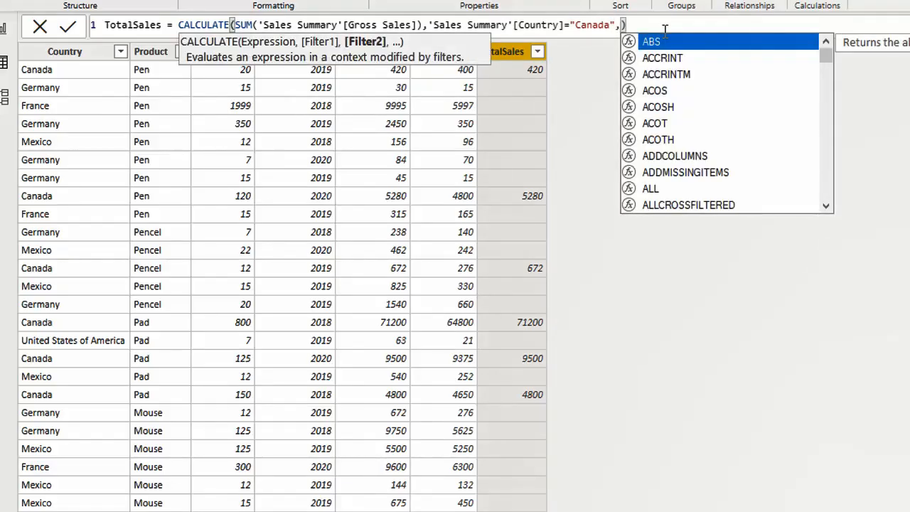
pyautogui.write('S')
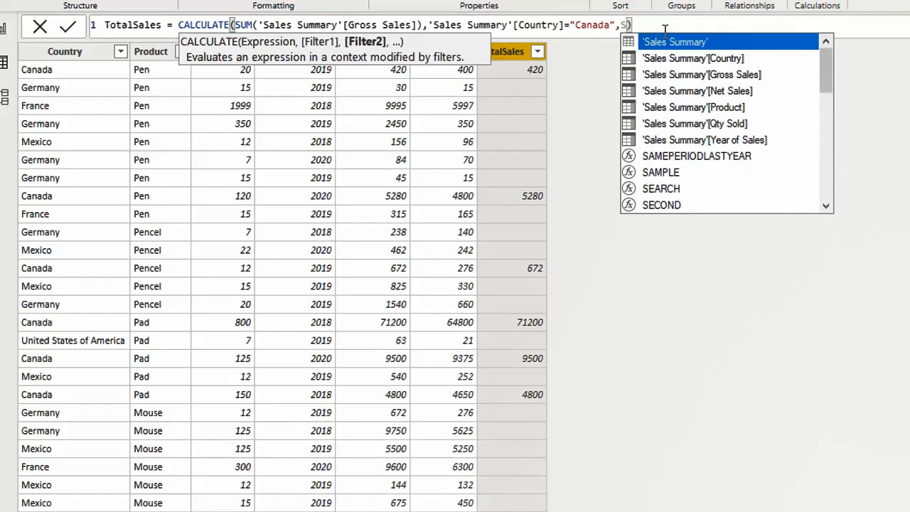
pyautogui.doubleClick(714, 107)
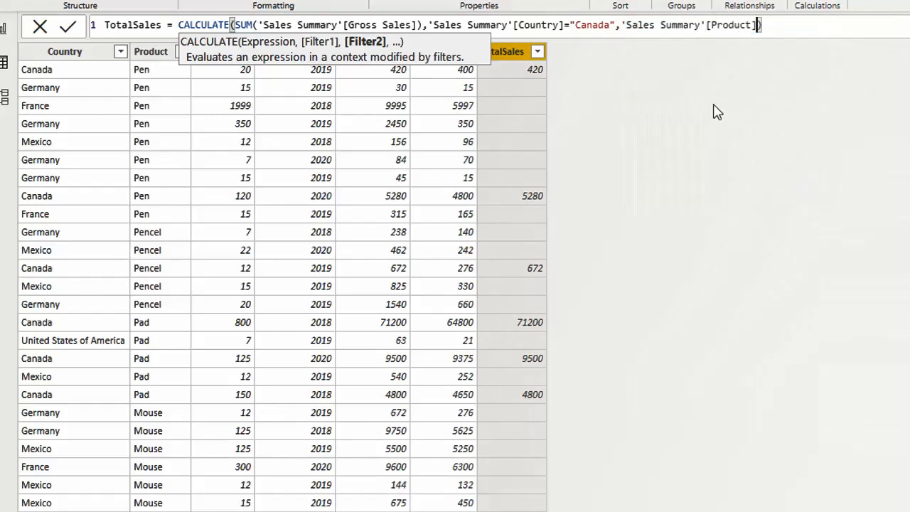
pyautogui.write('=""')
pyautogui.press('Left')
pyautogui.write('Pen')
pyautogui.press('Right')
pyautogui.press('Return')
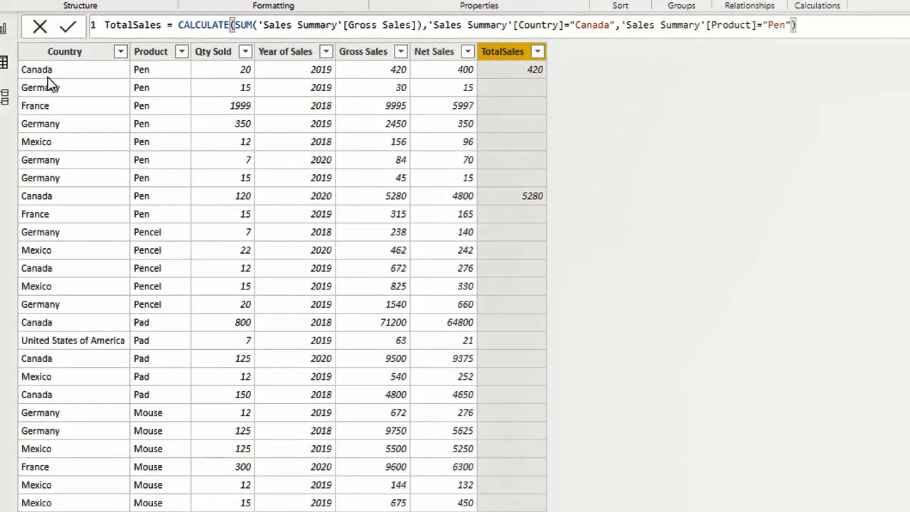
# - Check the country, product and TotalSales cells in the rows for pens sold in Canada
pyautogui.click(49, 71)
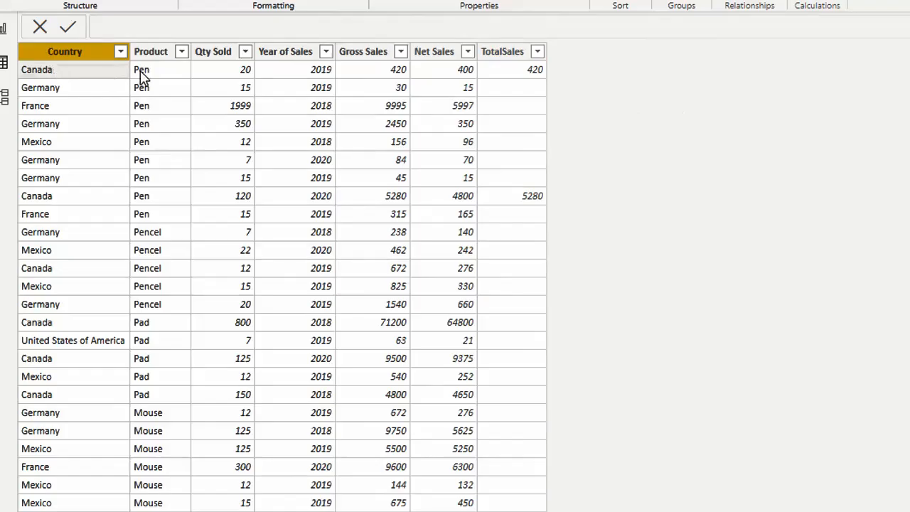
pyautogui.click(142, 72)
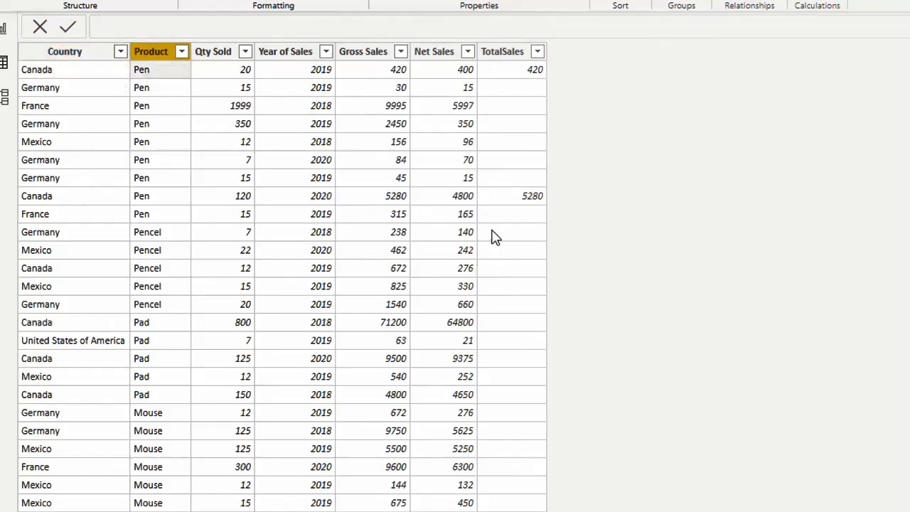
pyautogui.click(77, 197)
pyautogui.click(150, 199)
pyautogui.click(520, 196)
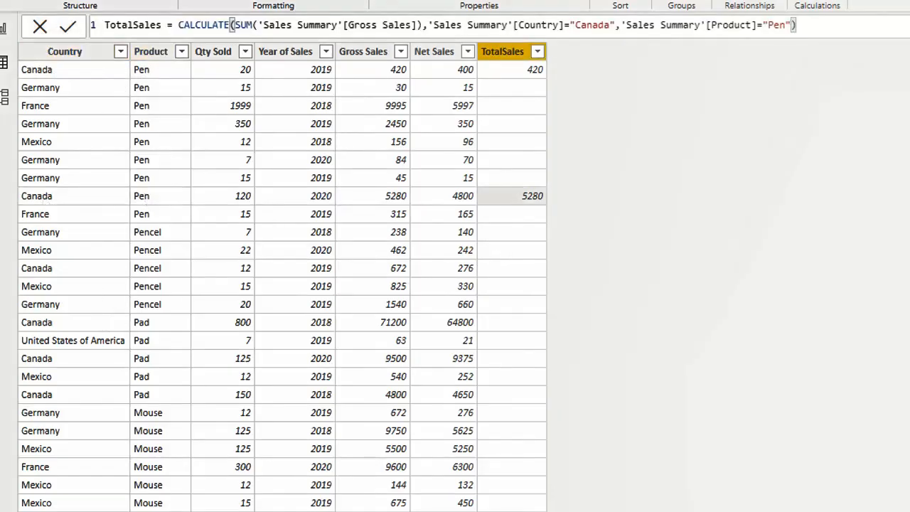